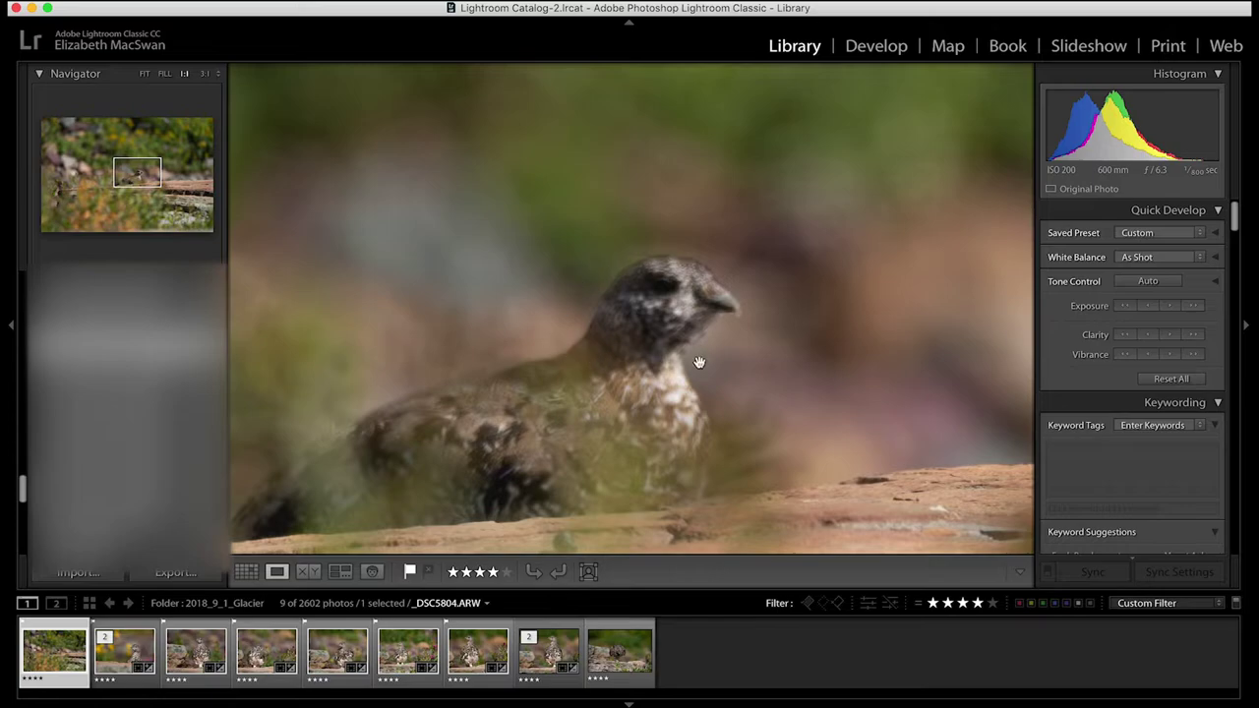
Step: Zoom the first bird photo out to the full frame and bring up _DSC5815-Edit.tif, the one with yellow flowers
{"action": "left_click", "coordinate": [712, 323]}
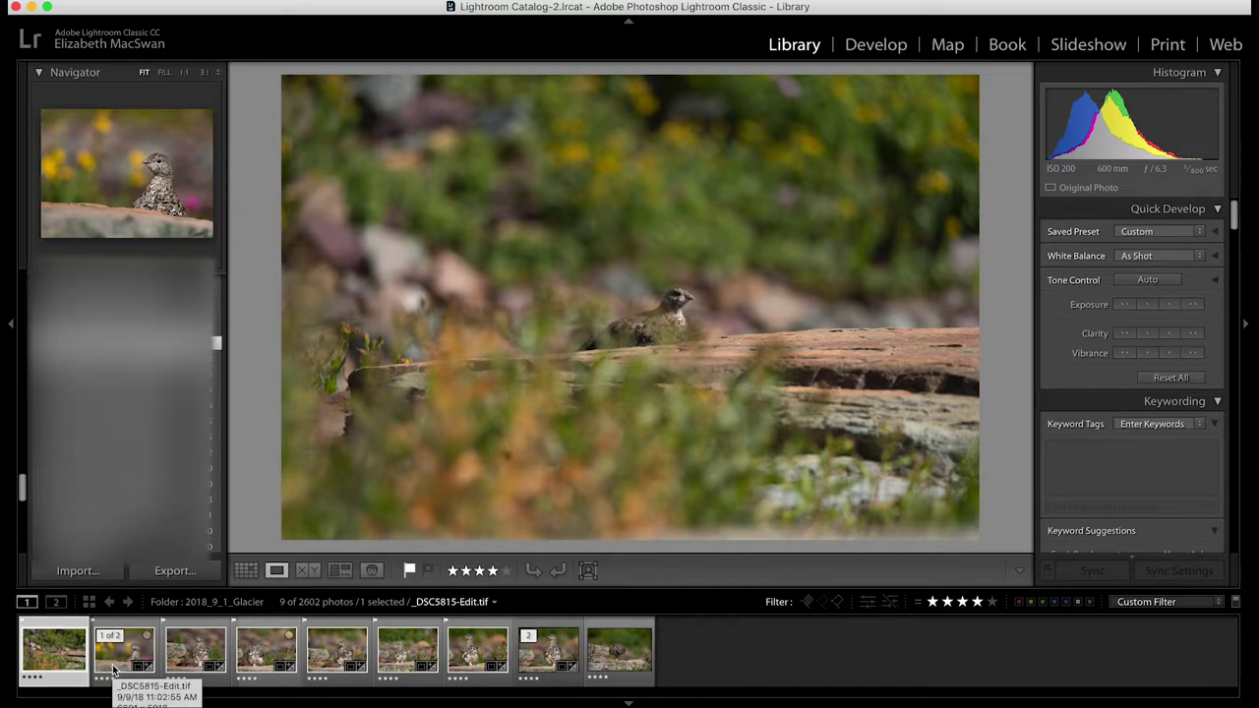
{"action": "left_click", "coordinate": [548, 651]}
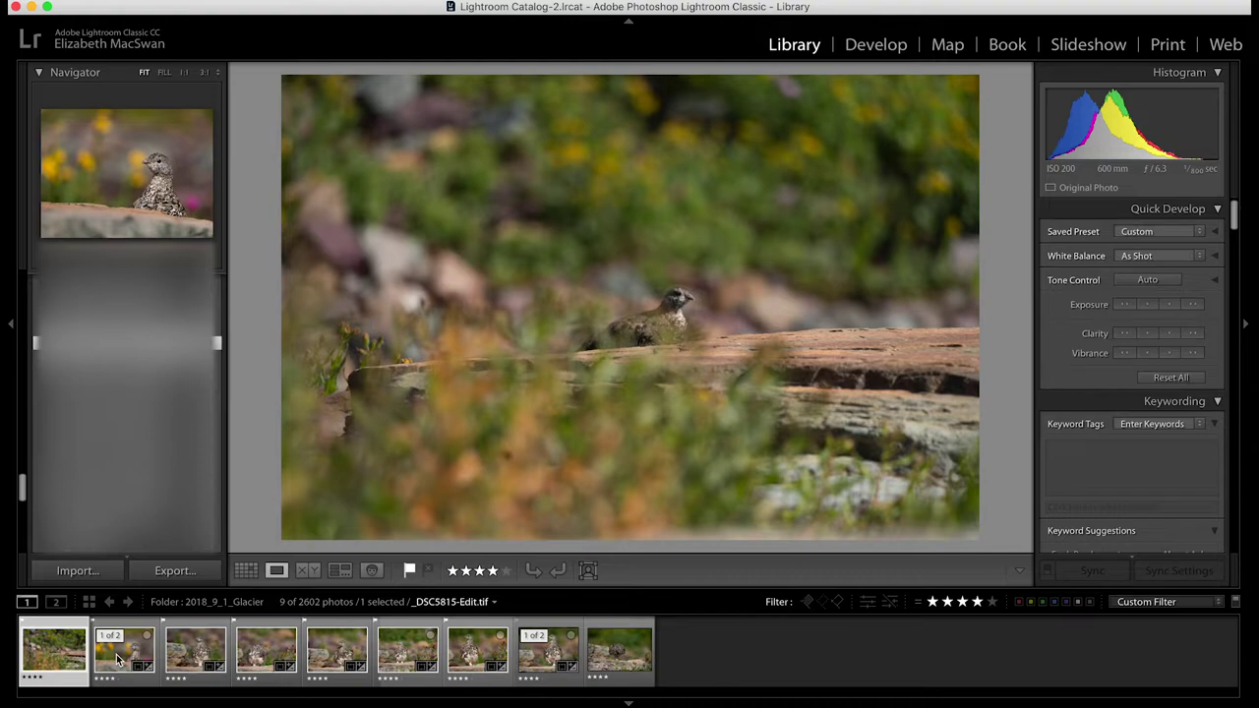
{"action": "left_click", "coordinate": [118, 659]}
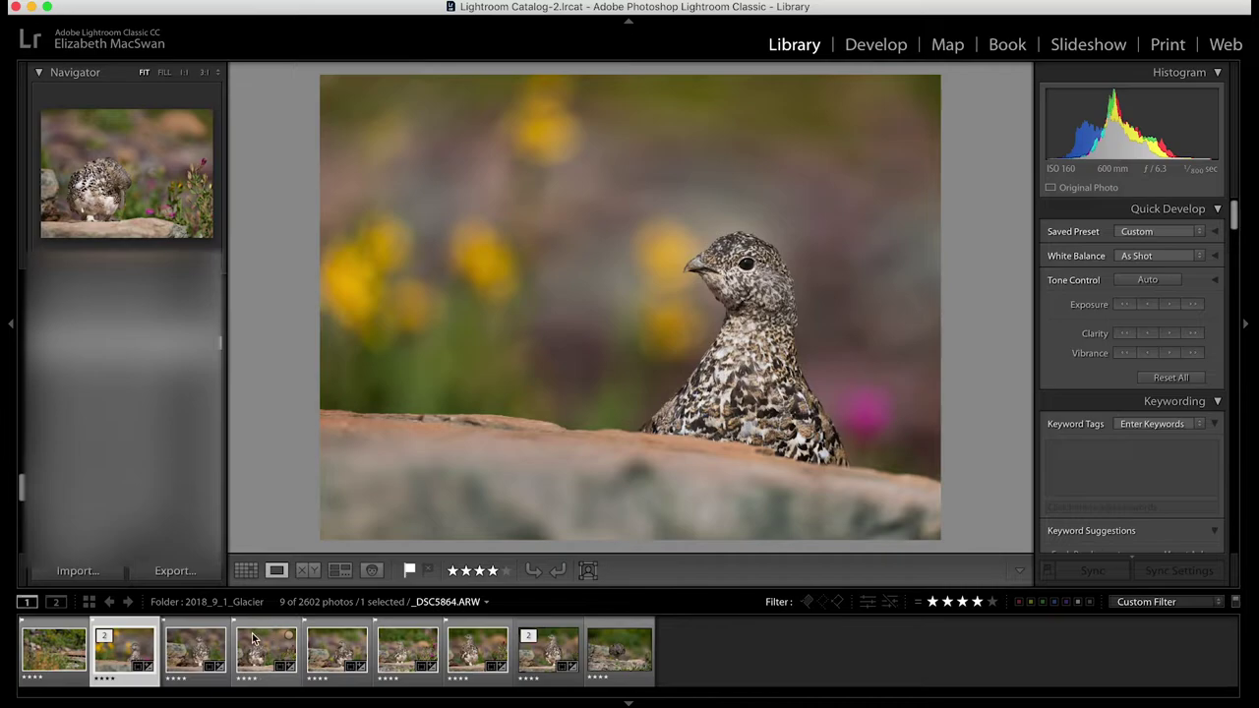
Step: Open _DSC5849.ARW, examine the bird's feathered feet at 1:1 zoom, and return to the full-frame view
{"action": "left_click", "coordinate": [193, 652]}
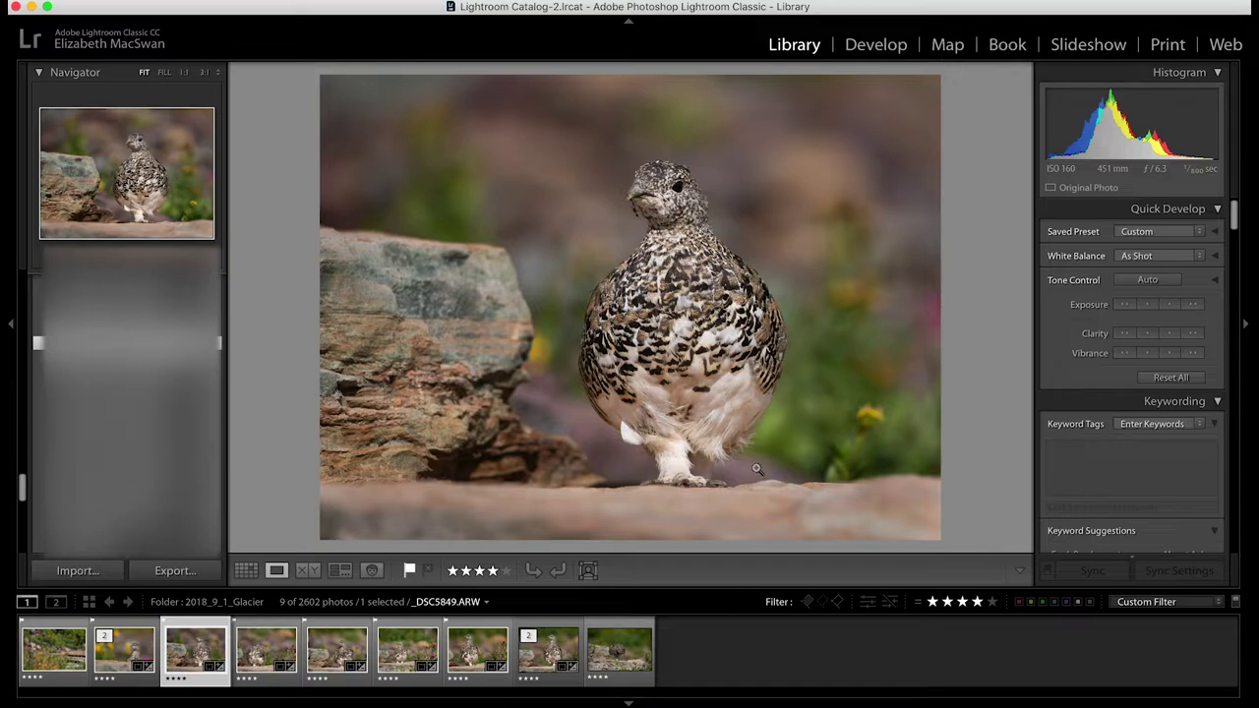
{"action": "left_click", "coordinate": [686, 478]}
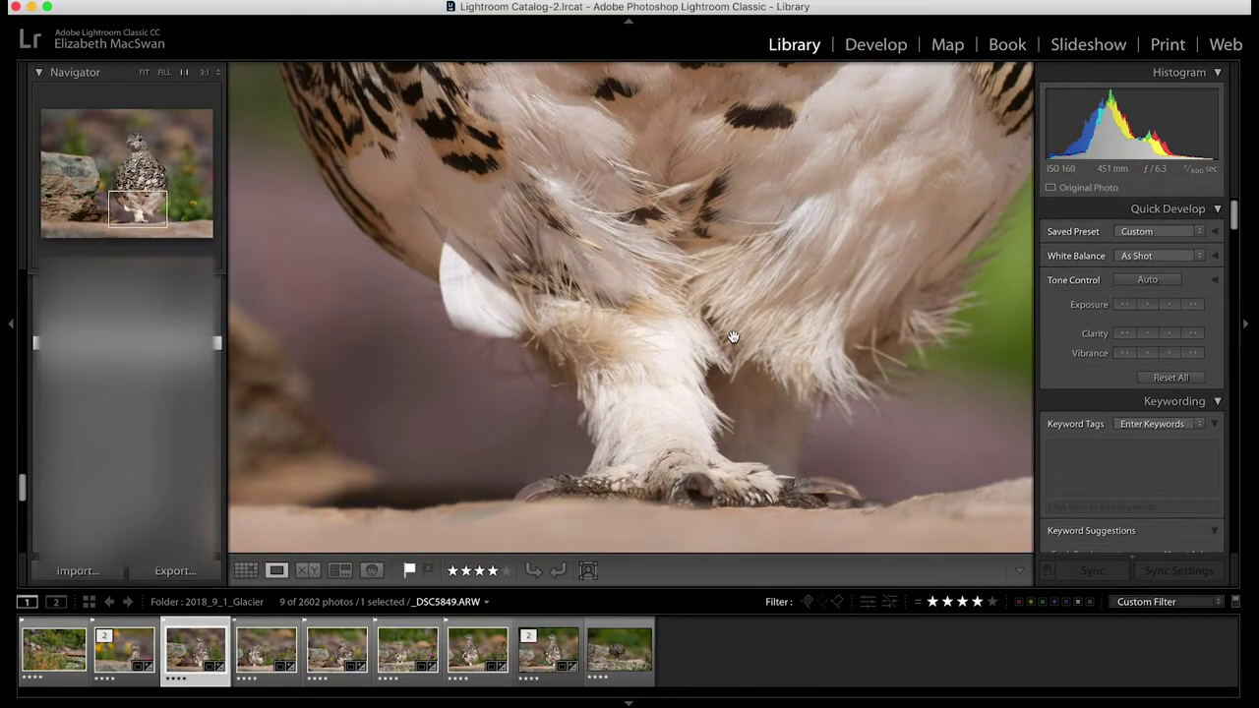
{"action": "left_click", "coordinate": [733, 336]}
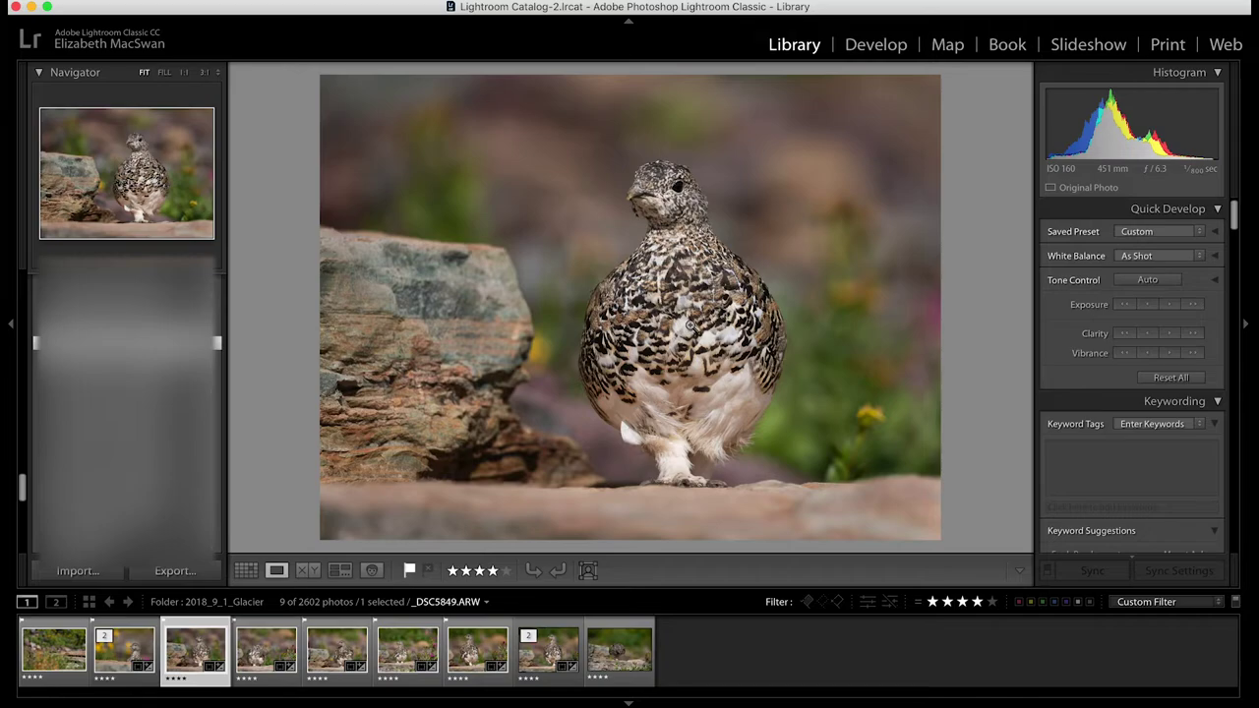
Step: Examine the breast plumage, belly and head of the bird in _DSC5849.ARW at 1:1 zoom, and return to the full-frame view
{"action": "left_click", "coordinate": [689, 324]}
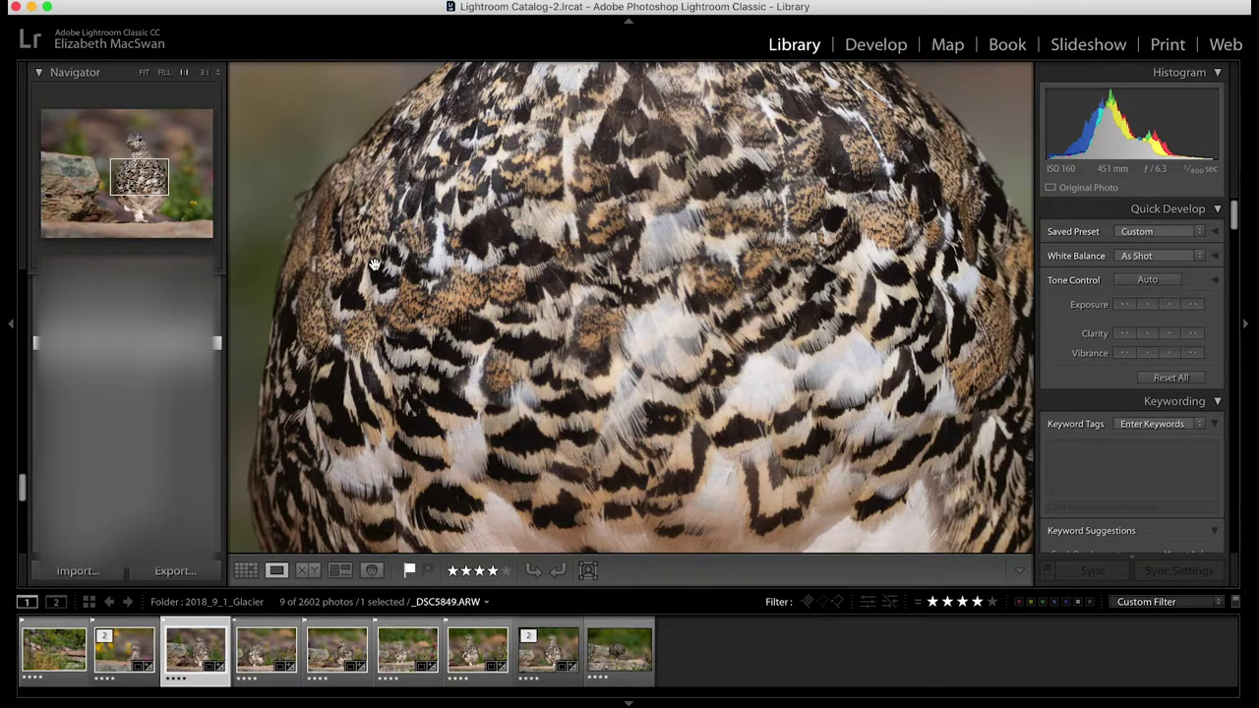
{"action": "left_click_drag", "start_coordinate": [405, 293], "coordinate": [439, 143]}
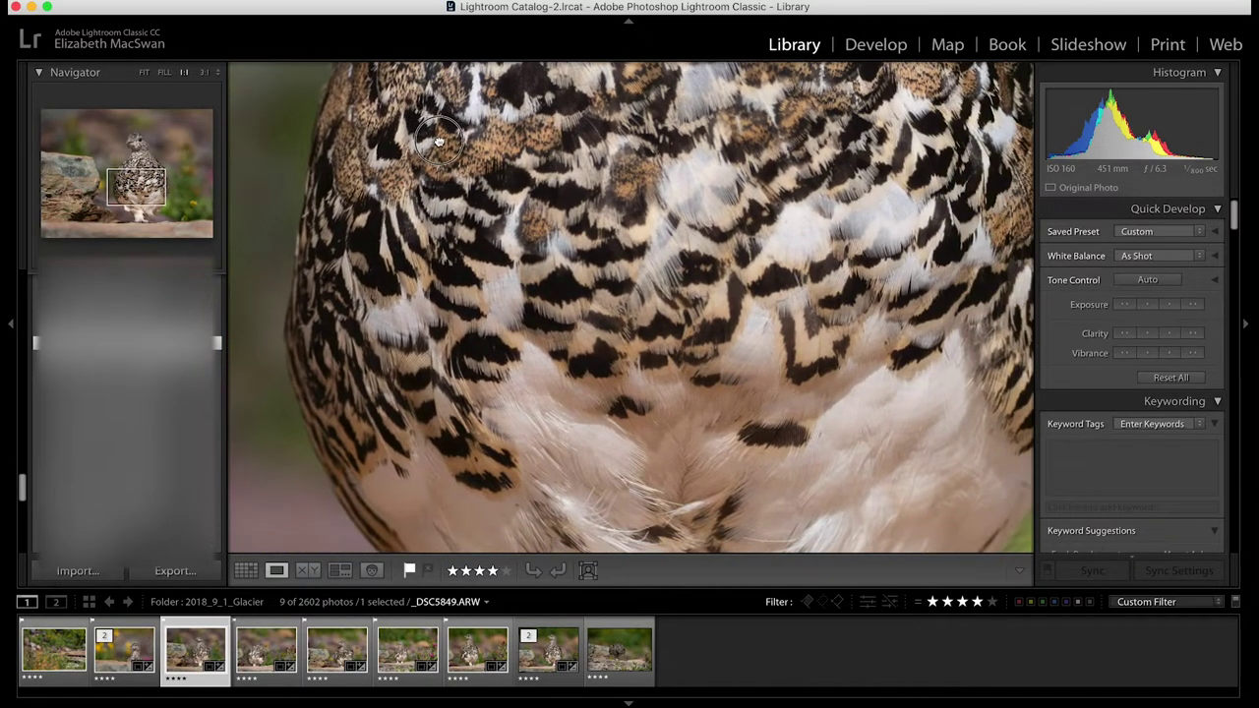
{"action": "scroll", "coordinate": [507, 202], "scroll_direction": "right", "scroll_amount": 5}
{"action": "left_click_drag", "start_coordinate": [508, 202], "coordinate": [561, 283]}
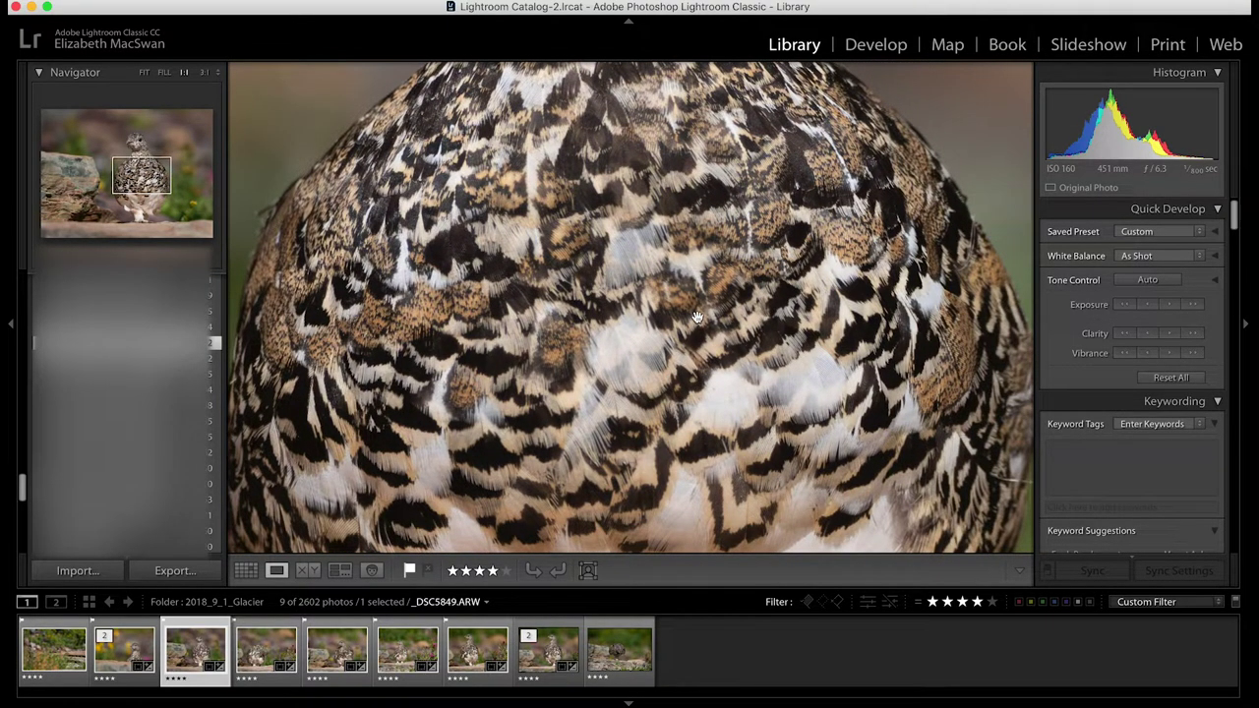
{"action": "left_click_drag", "start_coordinate": [637, 175], "coordinate": [738, 371]}
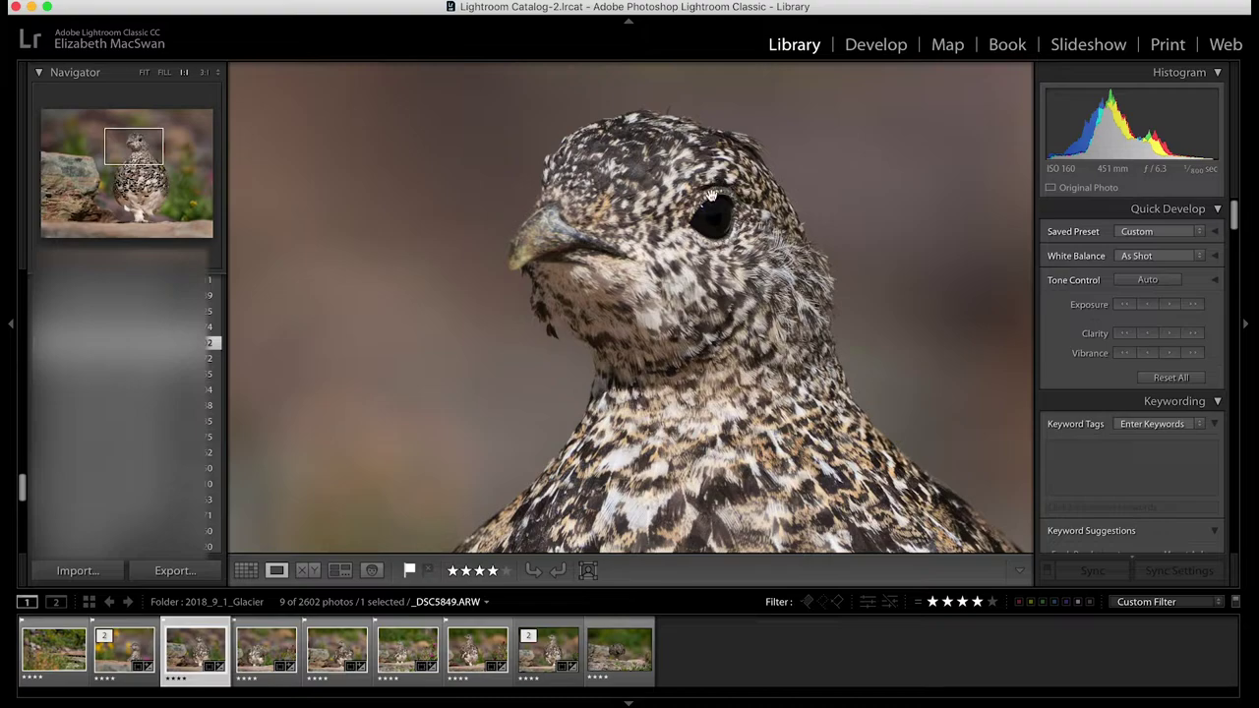
{"action": "left_click_drag", "start_coordinate": [778, 390], "coordinate": [711, 285]}
{"action": "left_click", "coordinate": [704, 316]}
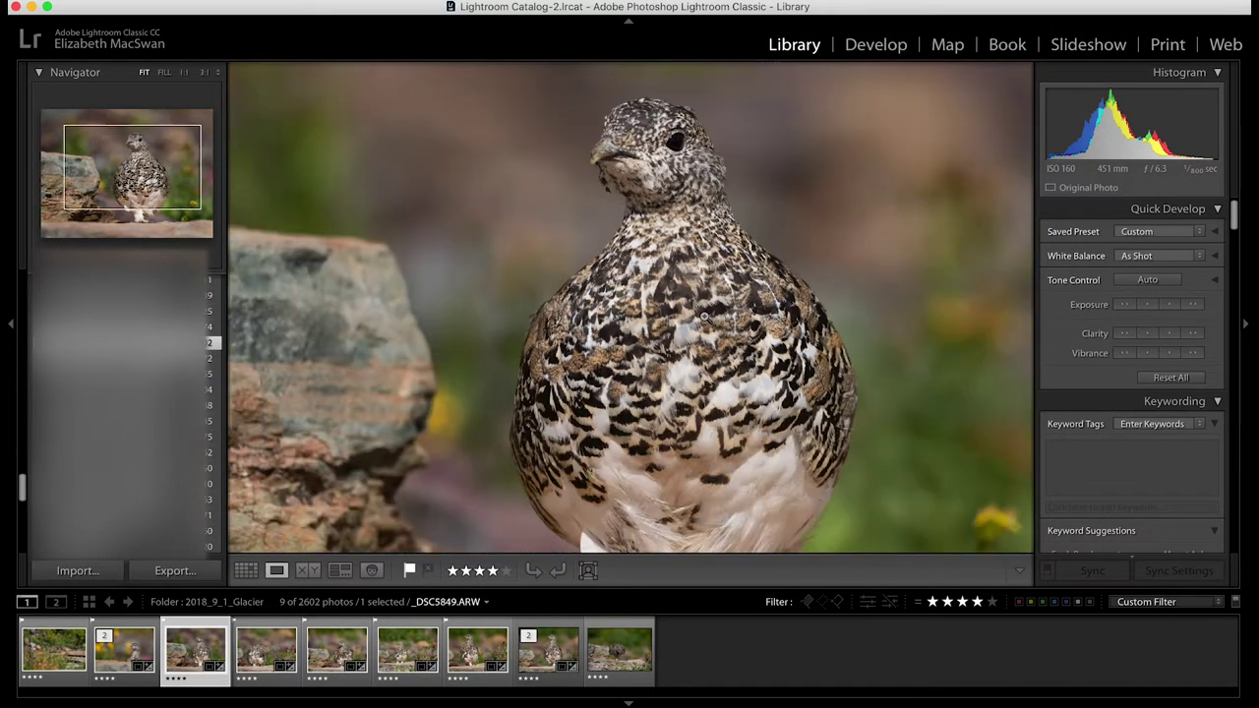
Step: Open _DSC5864.ARW, examine the preening bird's tucked head and plumage at 1:1 zoom, and return to the full-frame view
{"action": "key", "text": "Right"}
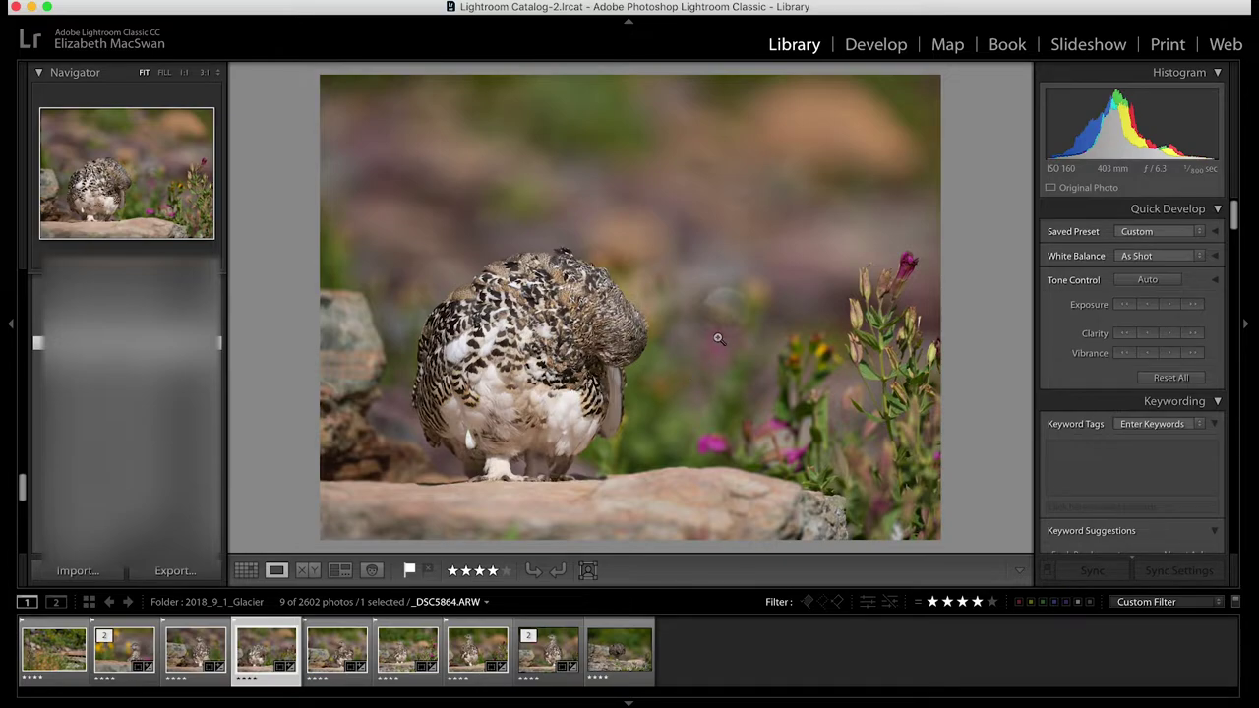
{"action": "left_click", "coordinate": [602, 317]}
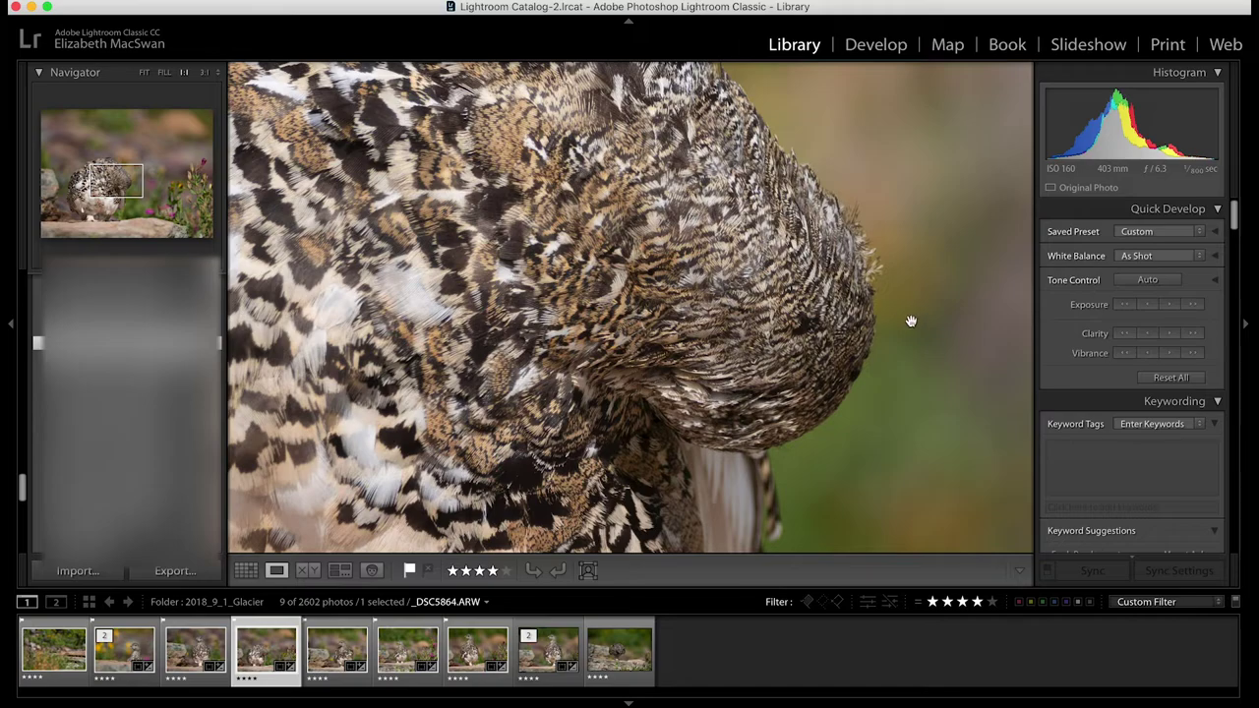
{"action": "left_click_drag", "start_coordinate": [406, 234], "coordinate": [629, 258]}
{"action": "left_click", "coordinate": [629, 258]}
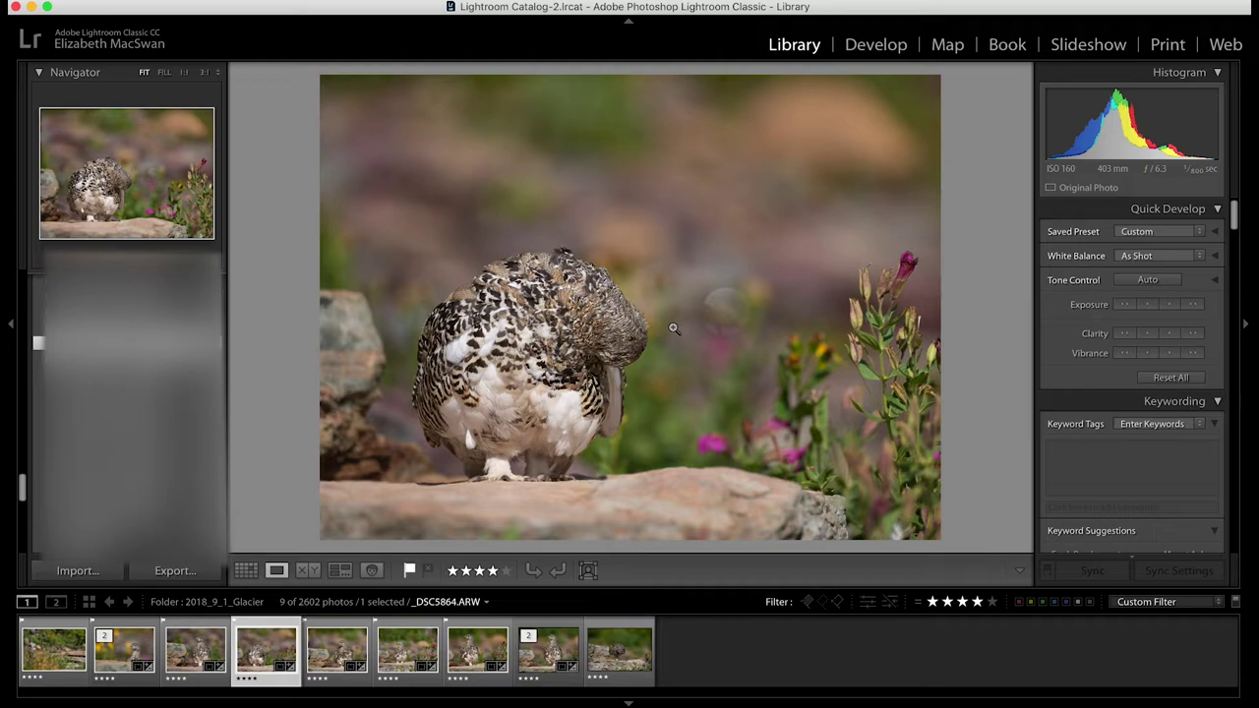
Step: Compare _DSC5873.ARW with _DSC5889.ARW by switching between the two photos, finishing on _DSC5889.ARW
{"action": "left_click", "coordinate": [334, 656]}
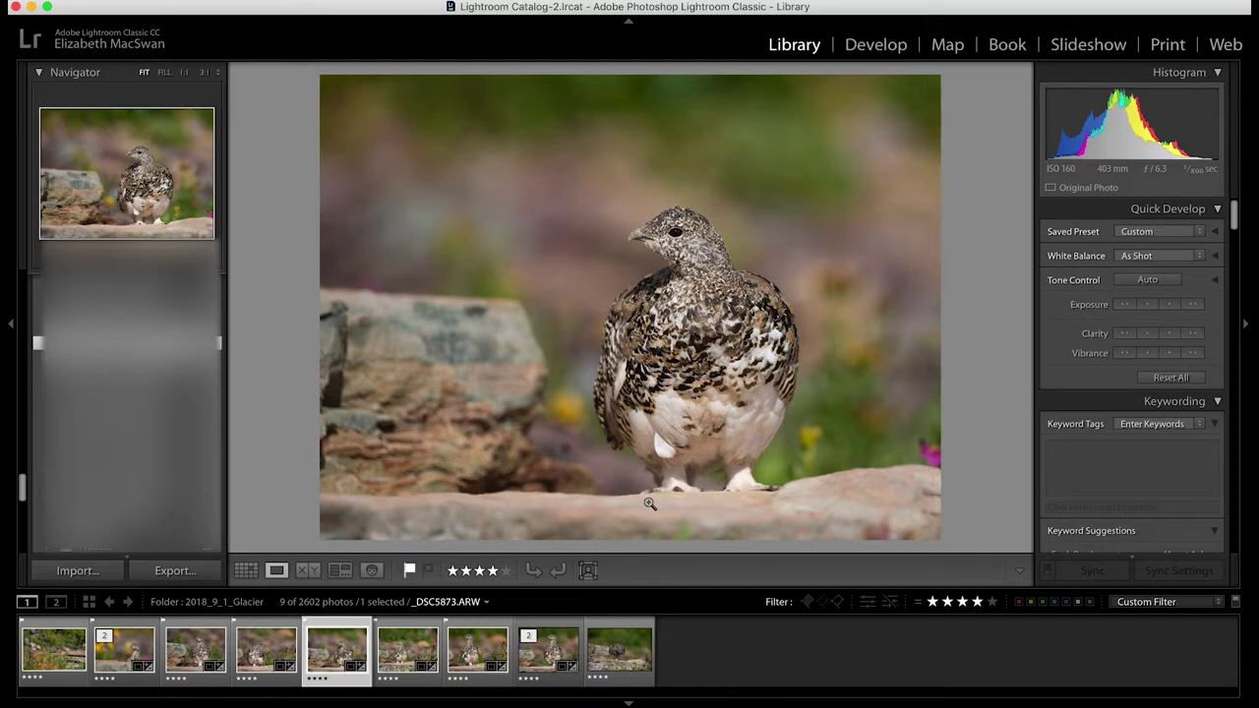
{"action": "left_click", "coordinate": [404, 644]}
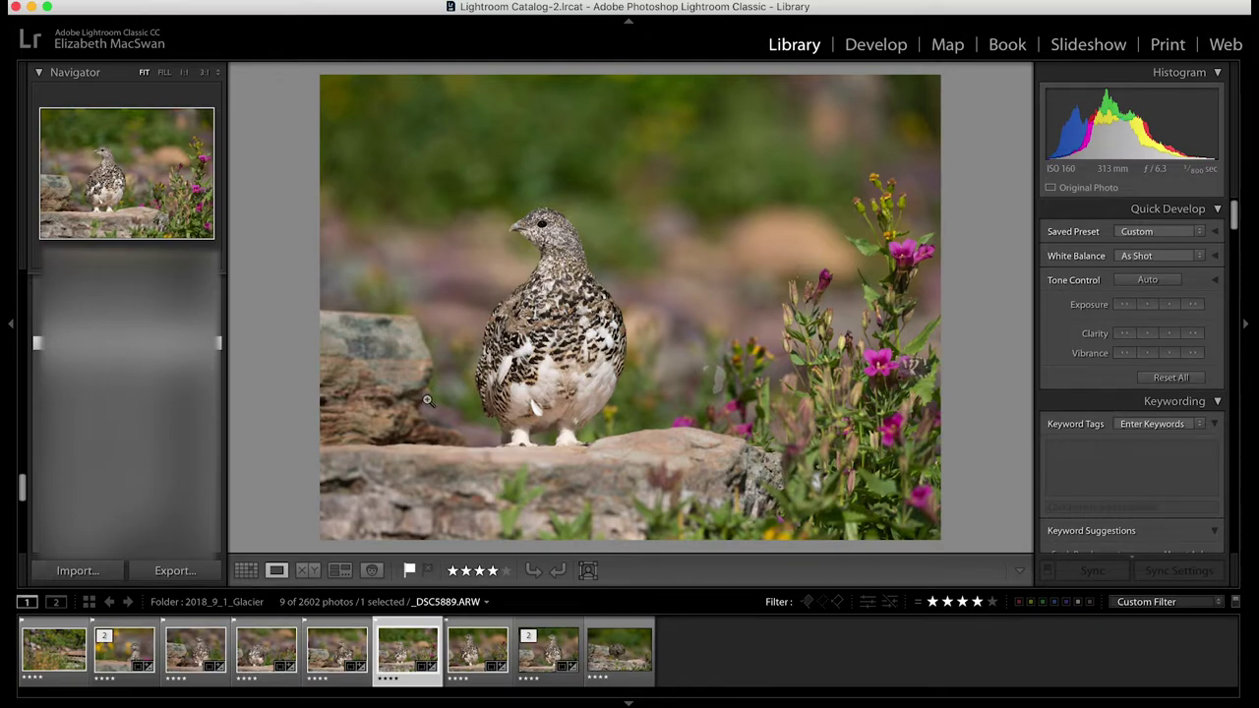
{"action": "left_click", "coordinate": [339, 639]}
{"action": "left_click", "coordinate": [411, 641]}
{"action": "left_click", "coordinate": [327, 657]}
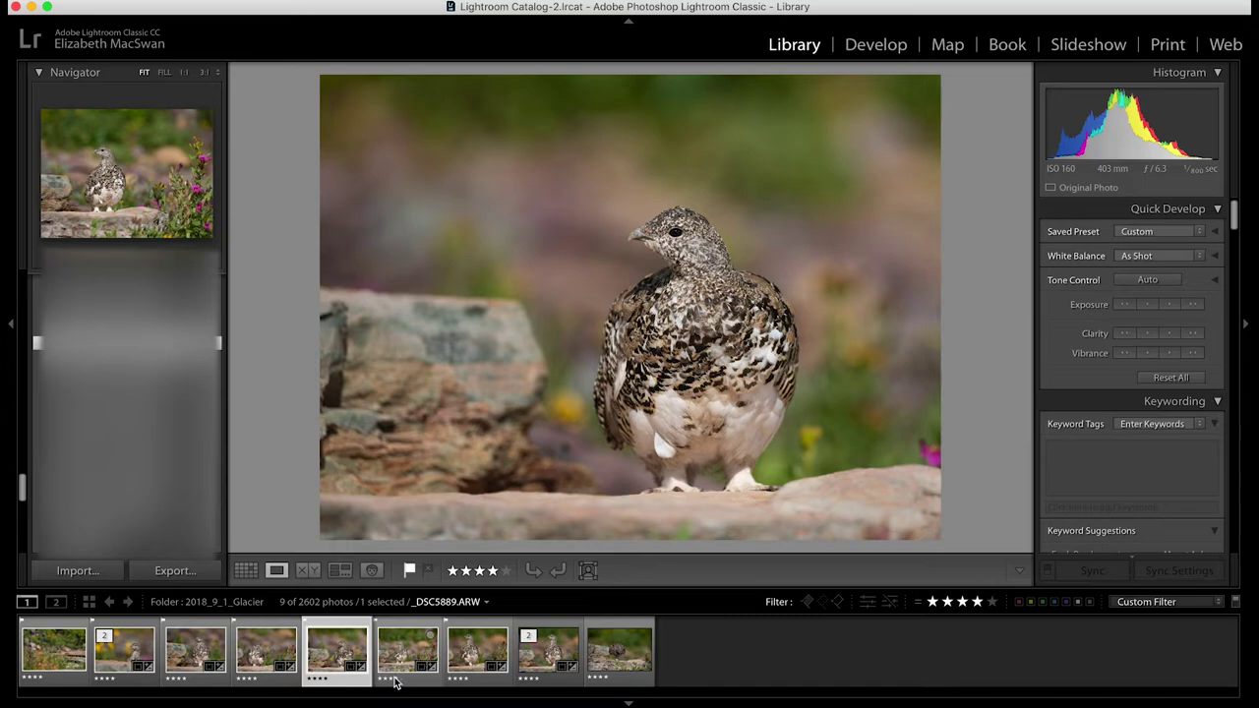
{"action": "left_click", "coordinate": [399, 653]}
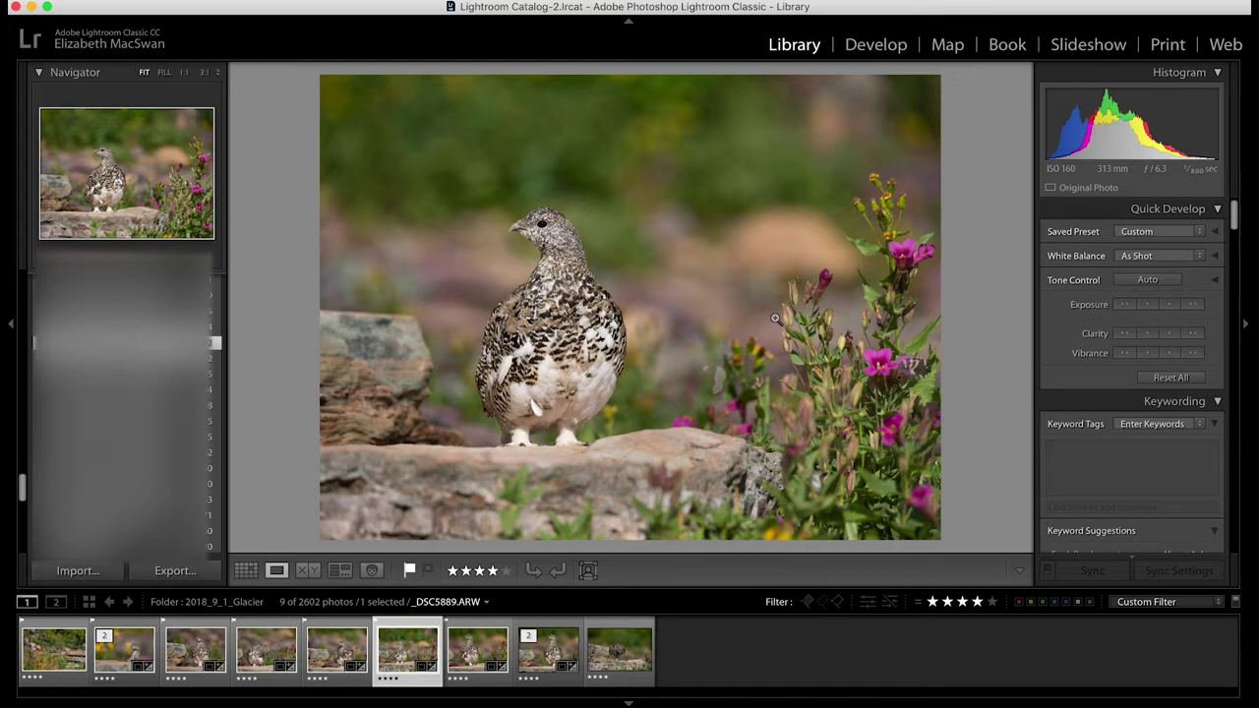
Step: View _DSC5898.ARW and compare it with _DSC5873.ARW, finishing on _DSC5898.ARW
{"action": "left_click", "coordinate": [475, 665]}
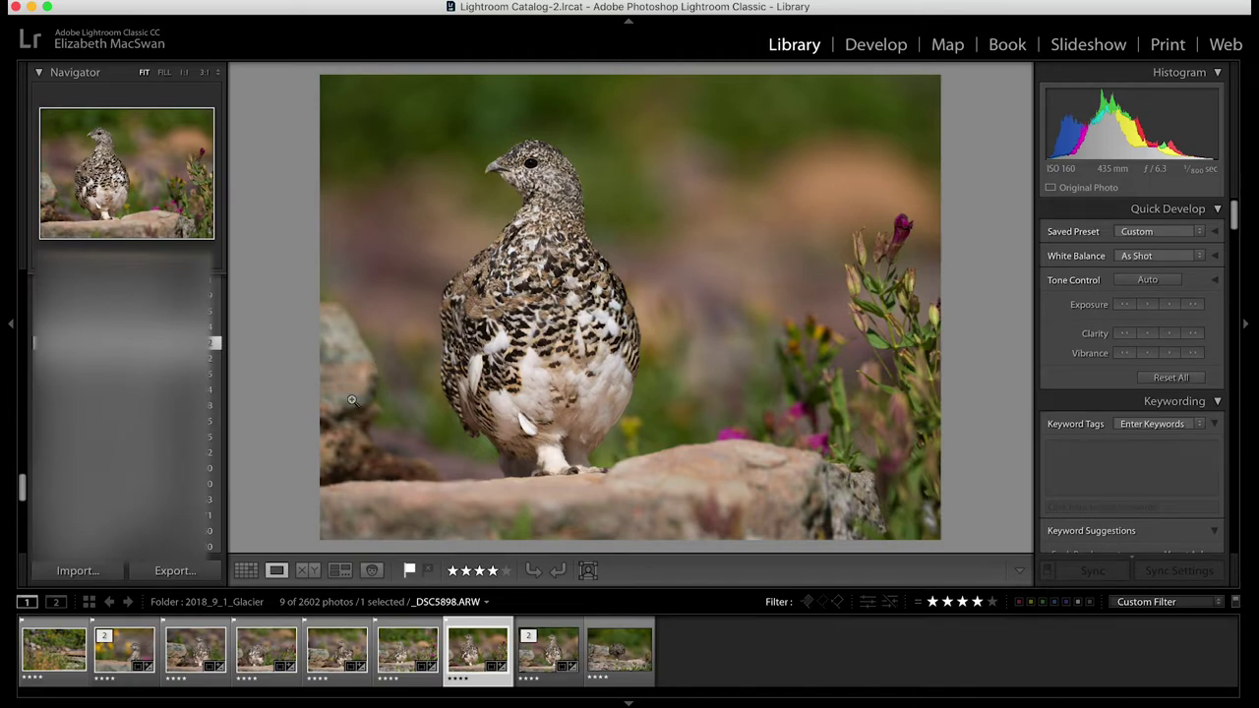
{"action": "left_click", "coordinate": [340, 653]}
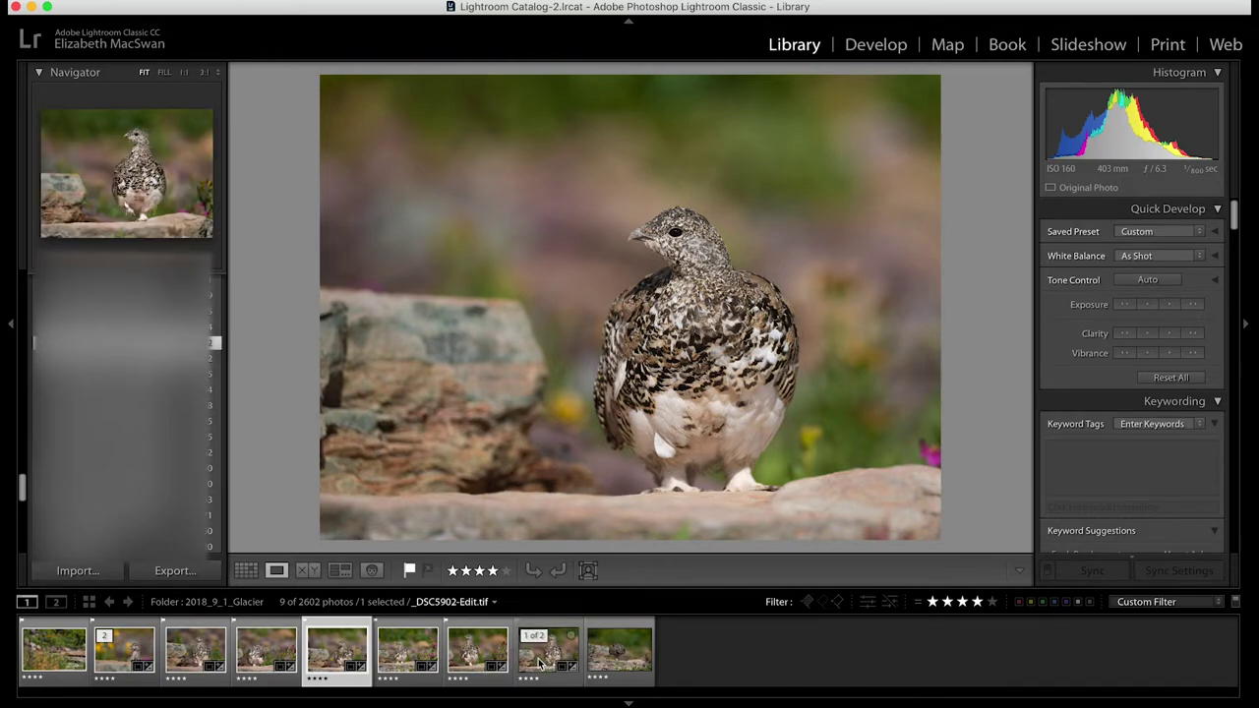
{"action": "left_click", "coordinate": [472, 664]}
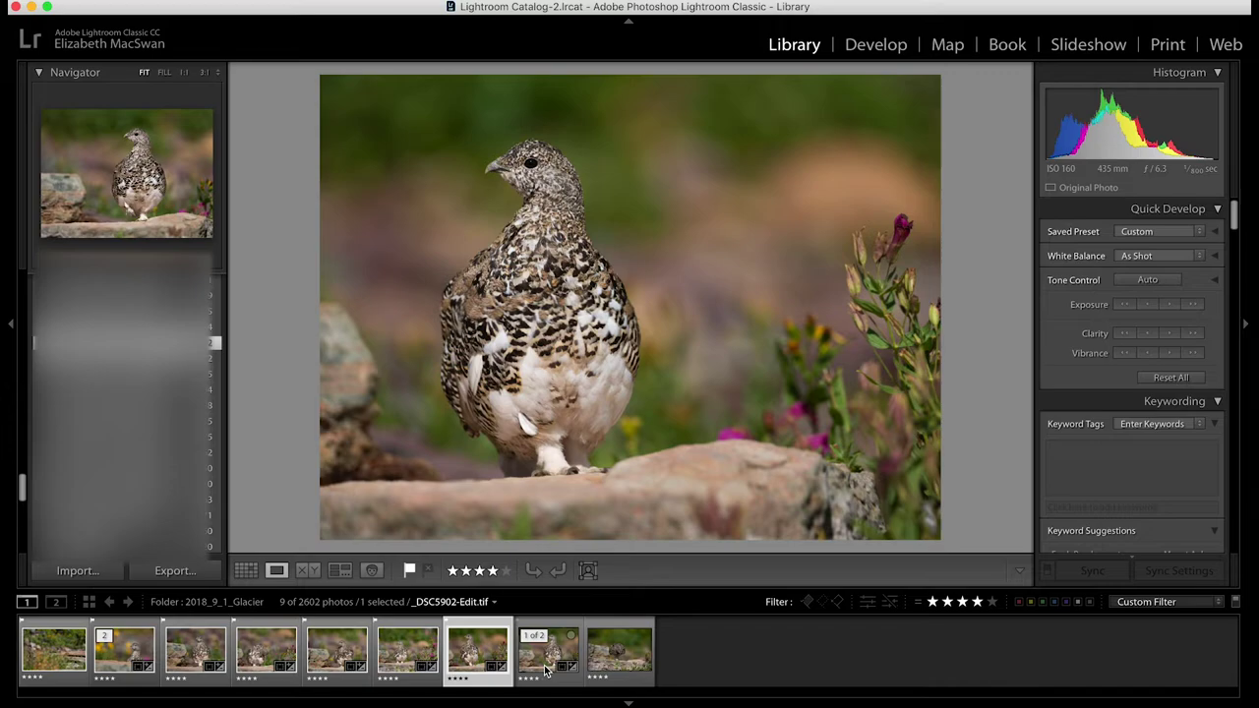
Step: Open _DSC5902-Edit.tif, examine the bird's raised foot and claws at 1:1 zoom, and return to the full-frame view
{"action": "left_click", "coordinate": [540, 666]}
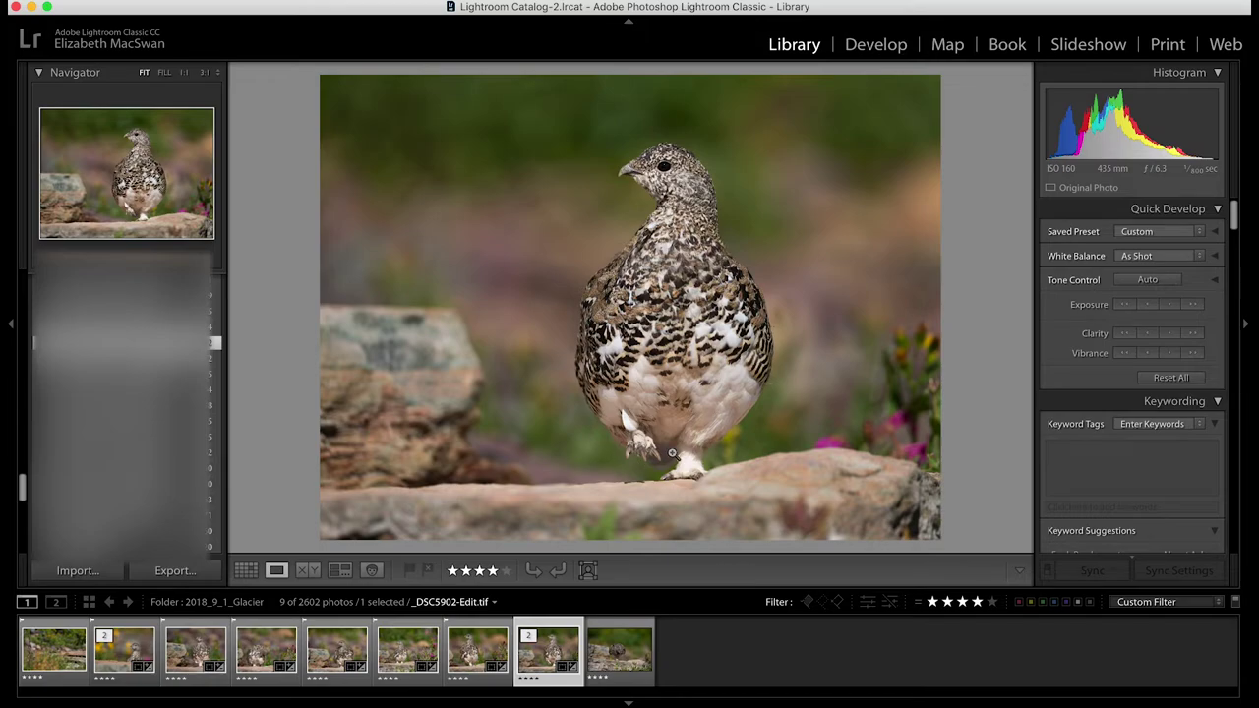
{"action": "left_click", "coordinate": [648, 441]}
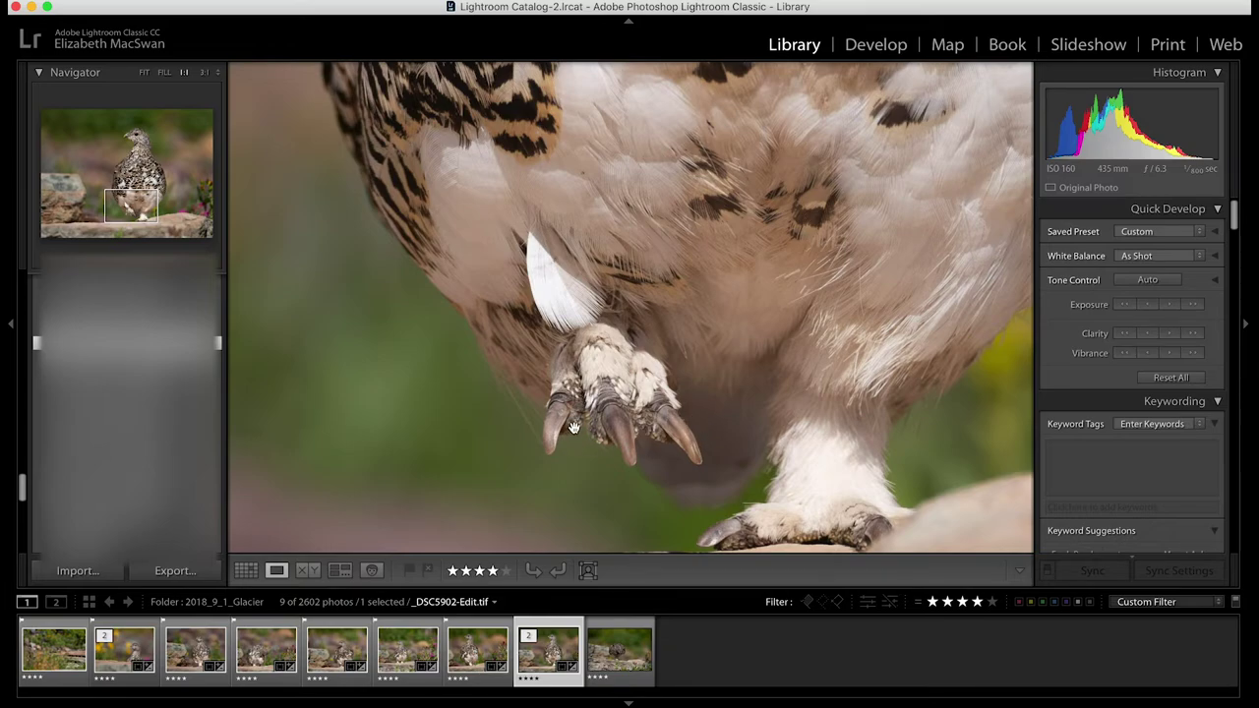
{"action": "scroll", "coordinate": [735, 433], "scroll_direction": "down", "scroll_amount": 3}
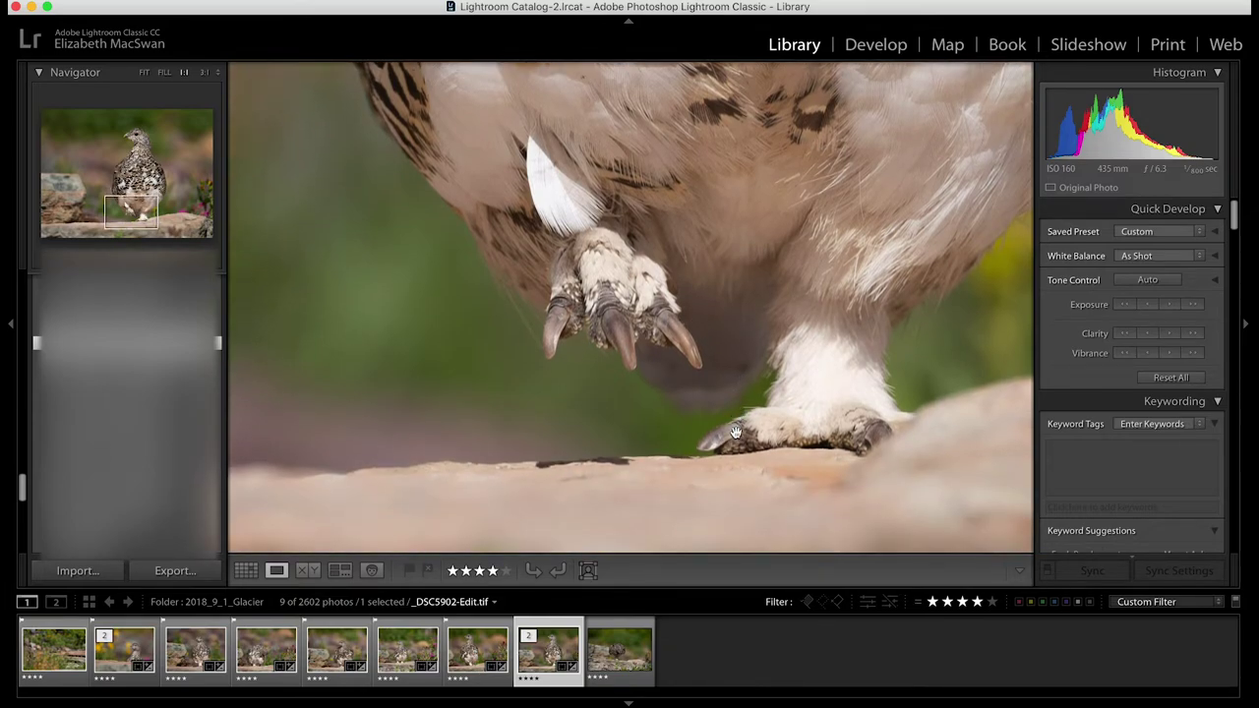
{"action": "scroll", "coordinate": [735, 433], "scroll_direction": "up", "scroll_amount": 3}
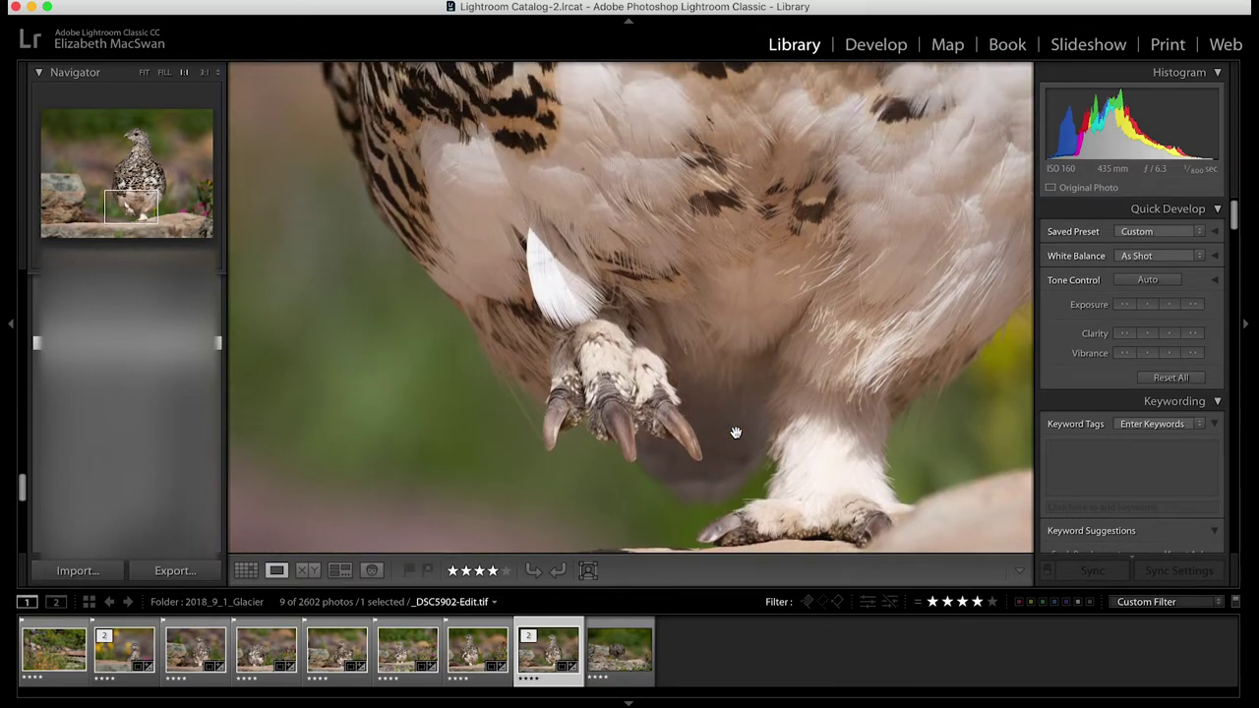
{"action": "left_click", "coordinate": [665, 208]}
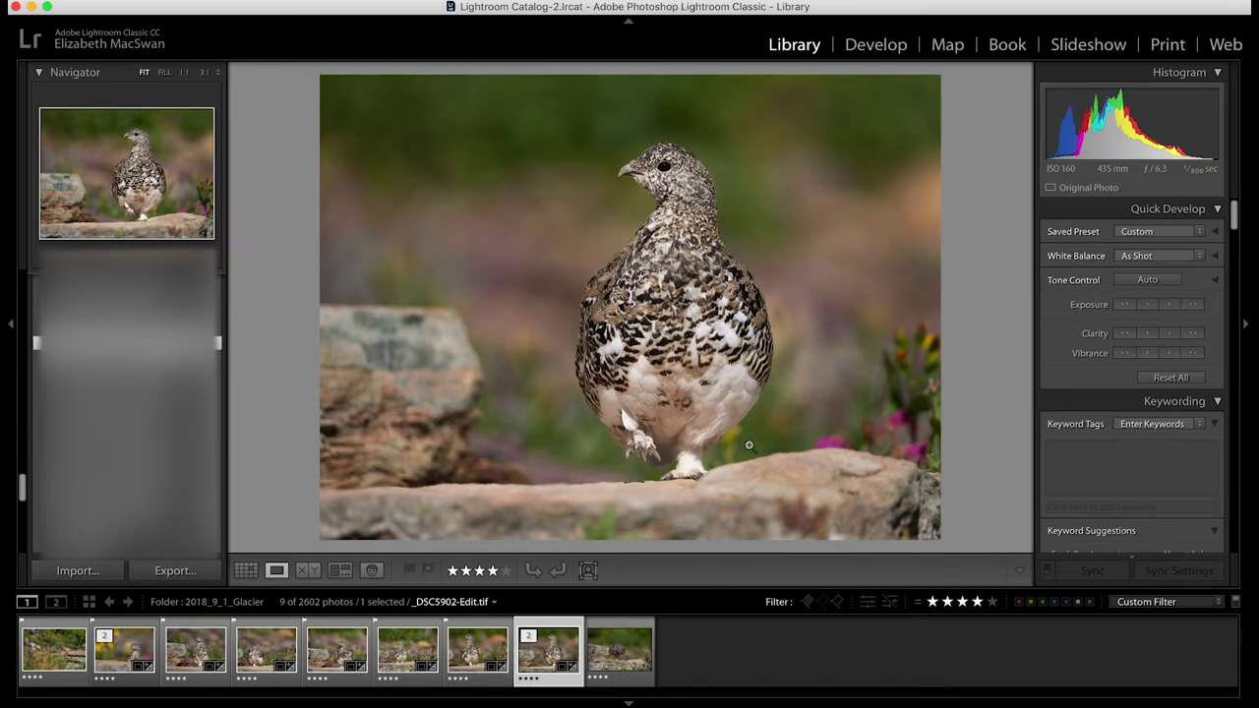
Step: Open _DSC5904.ARW, examine the bird's lowered head at 1:1 zoom, and return to the full-frame view
{"action": "left_click", "coordinate": [622, 654]}
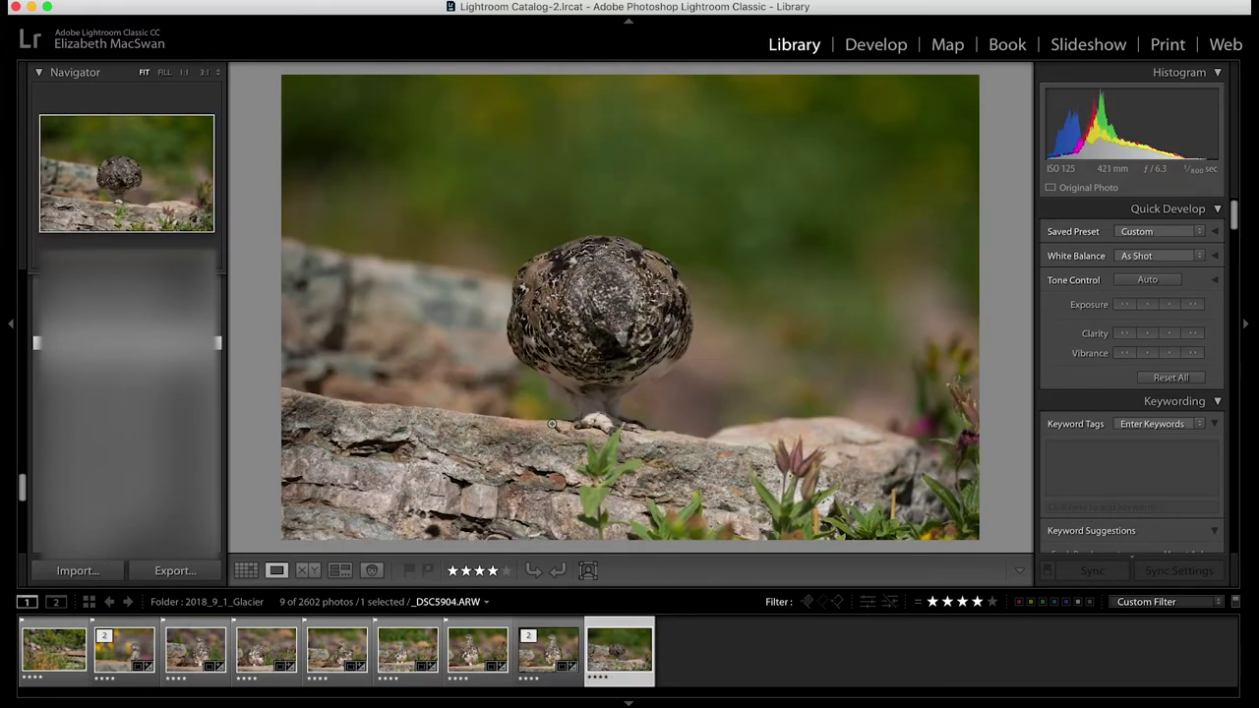
{"action": "left_click", "coordinate": [622, 295]}
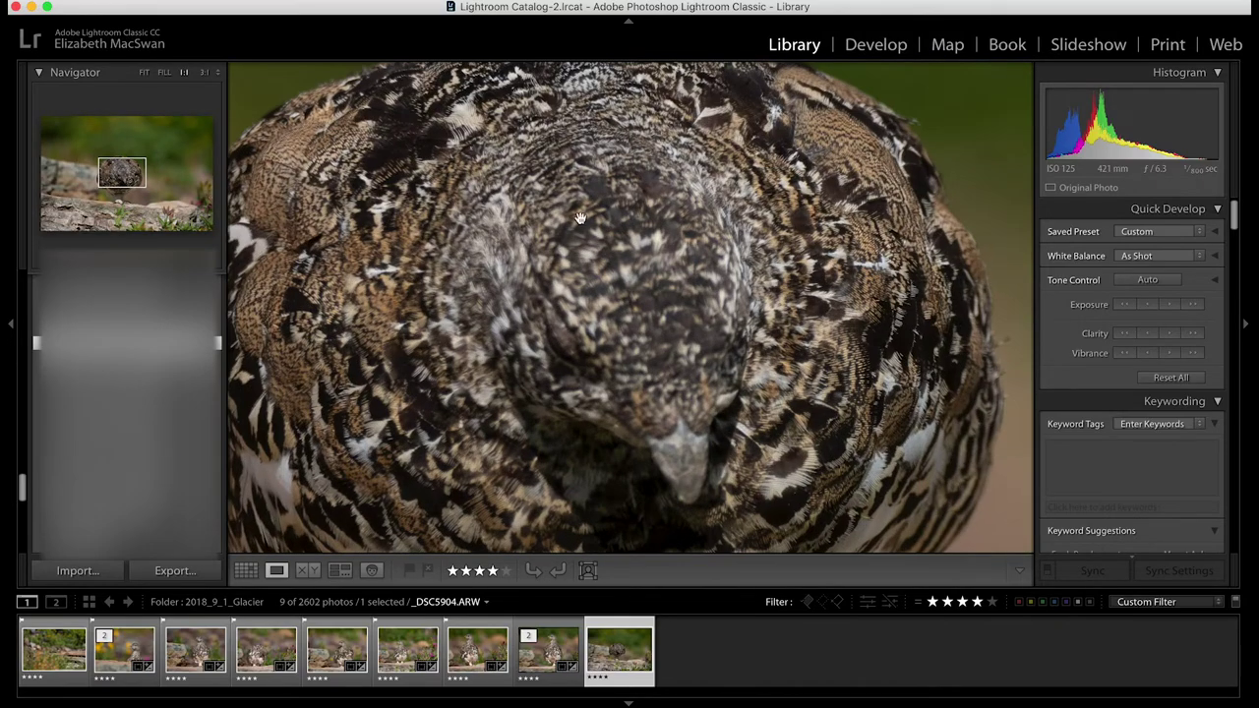
{"action": "left_click", "coordinate": [660, 293]}
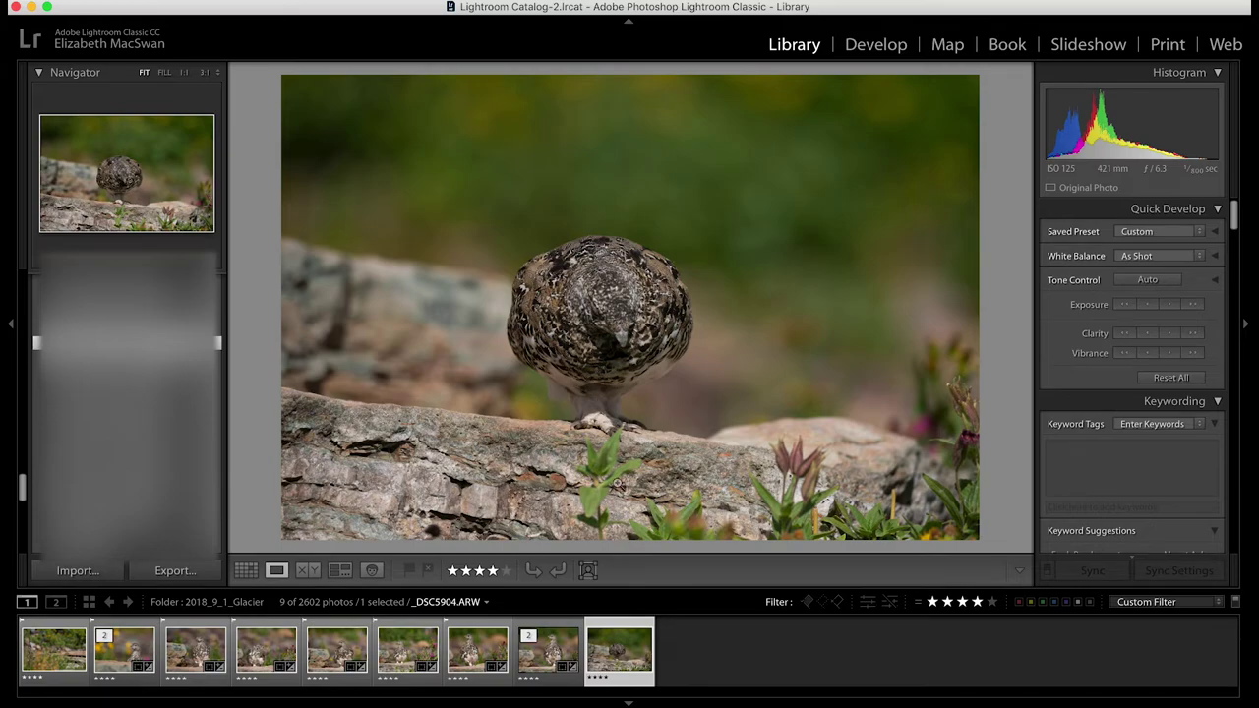
Step: Compare _DSC5902-Edit.tif, _DSC5849.ARW and _DSC5904.ARW by switching among them, finishing on _DSC5904.ARW
{"action": "left_click", "coordinate": [540, 650]}
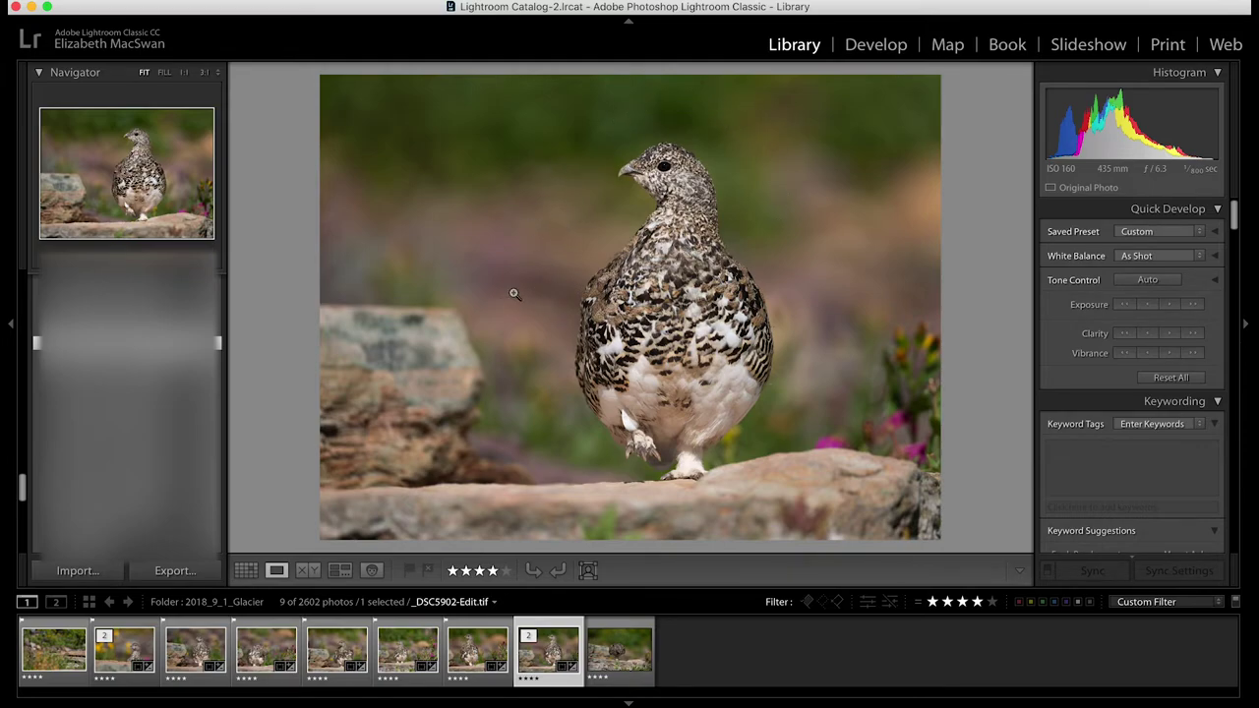
{"action": "left_click", "coordinate": [193, 657]}
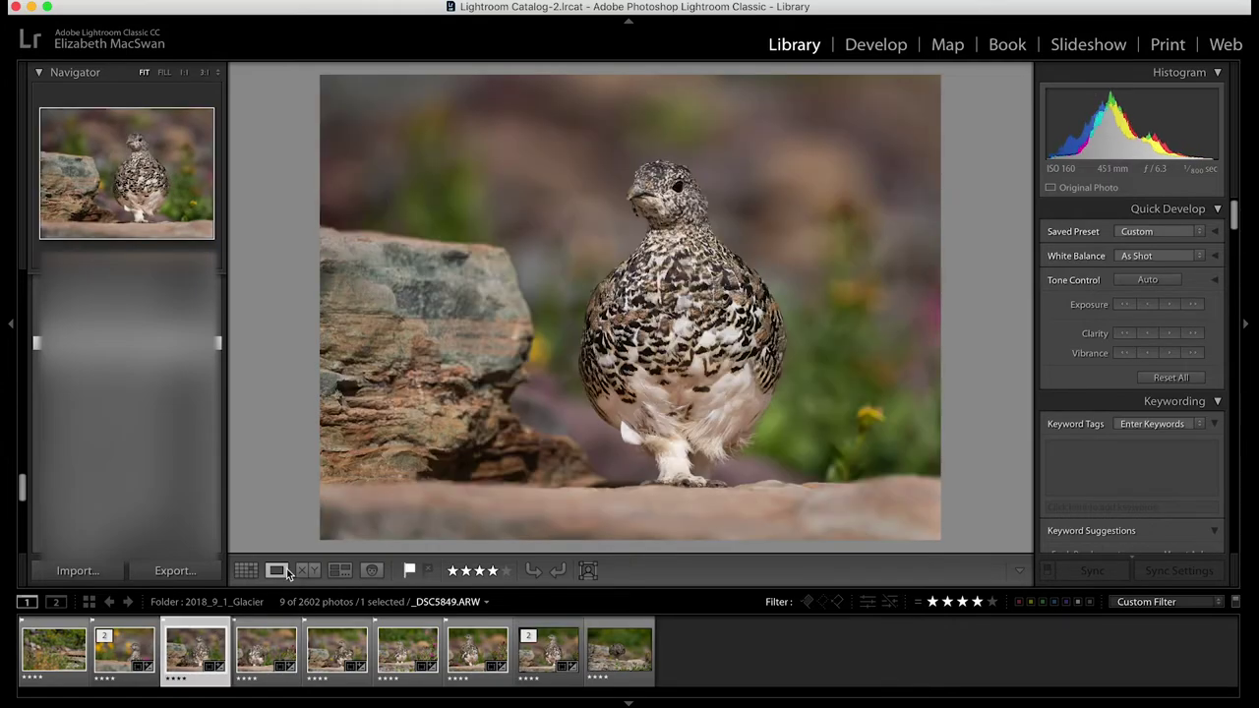
{"action": "left_click", "coordinate": [541, 661]}
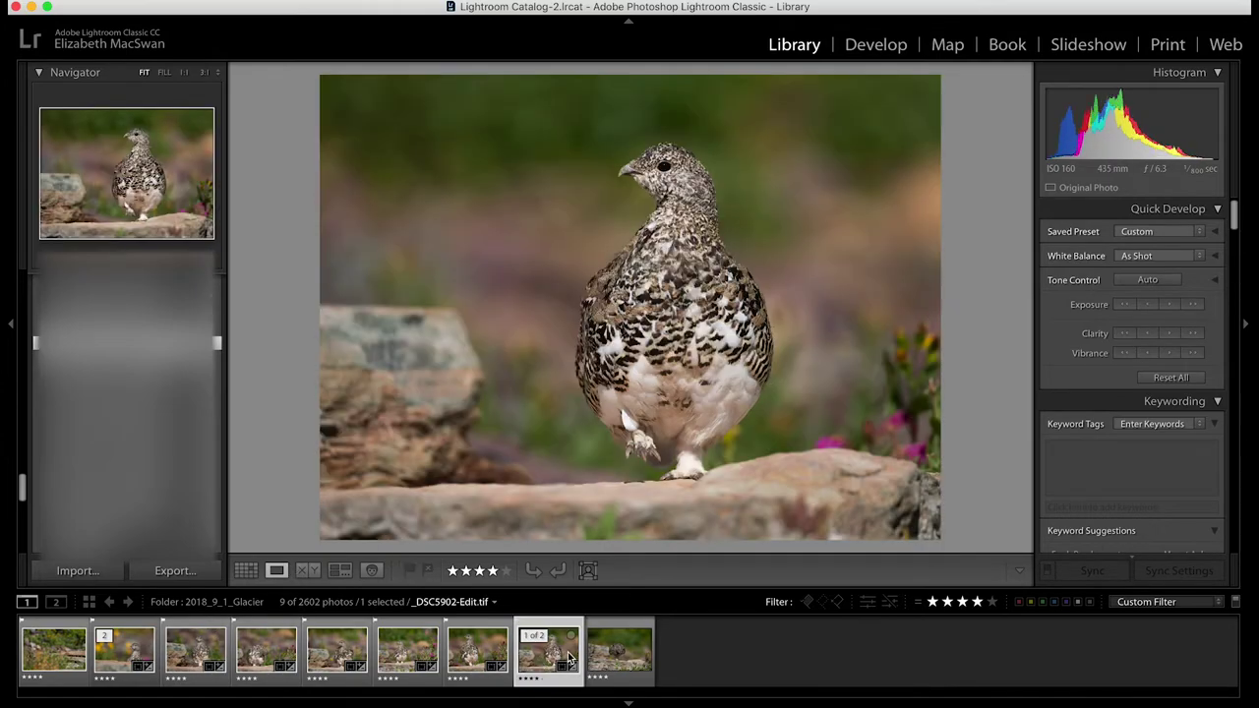
{"action": "left_click", "coordinate": [605, 652]}
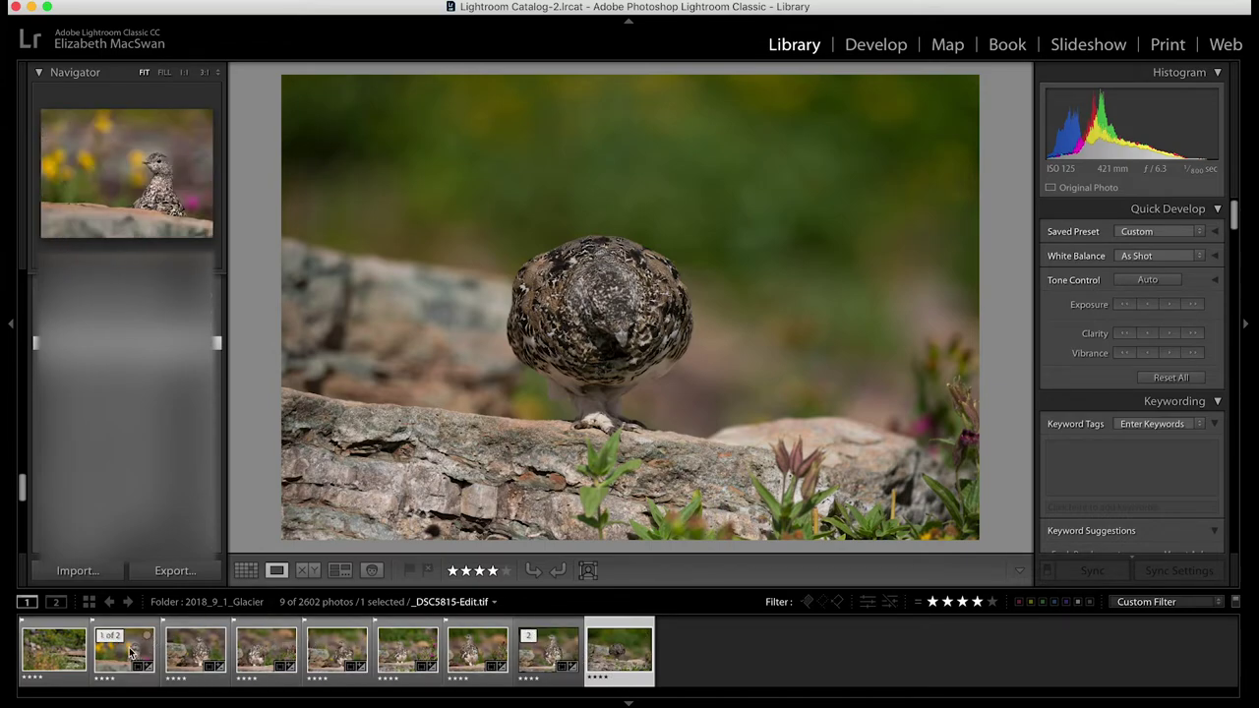
{"action": "left_click", "coordinate": [184, 649]}
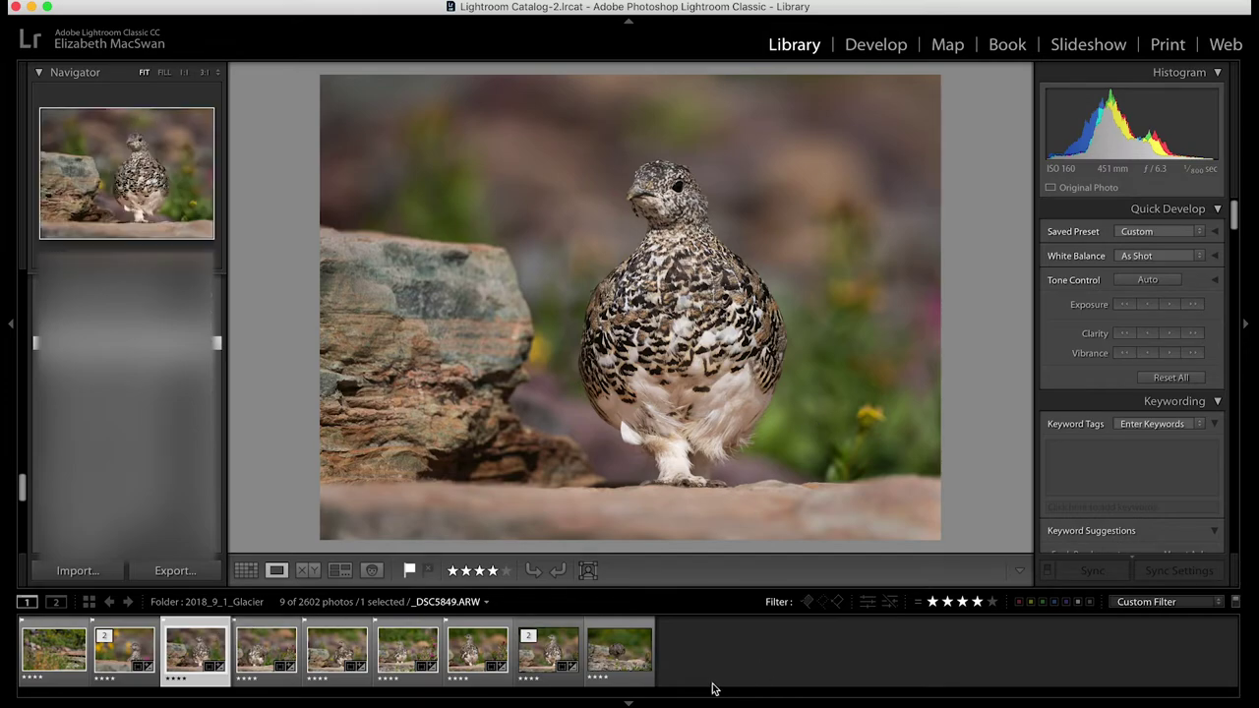
{"action": "left_click", "coordinate": [613, 655]}
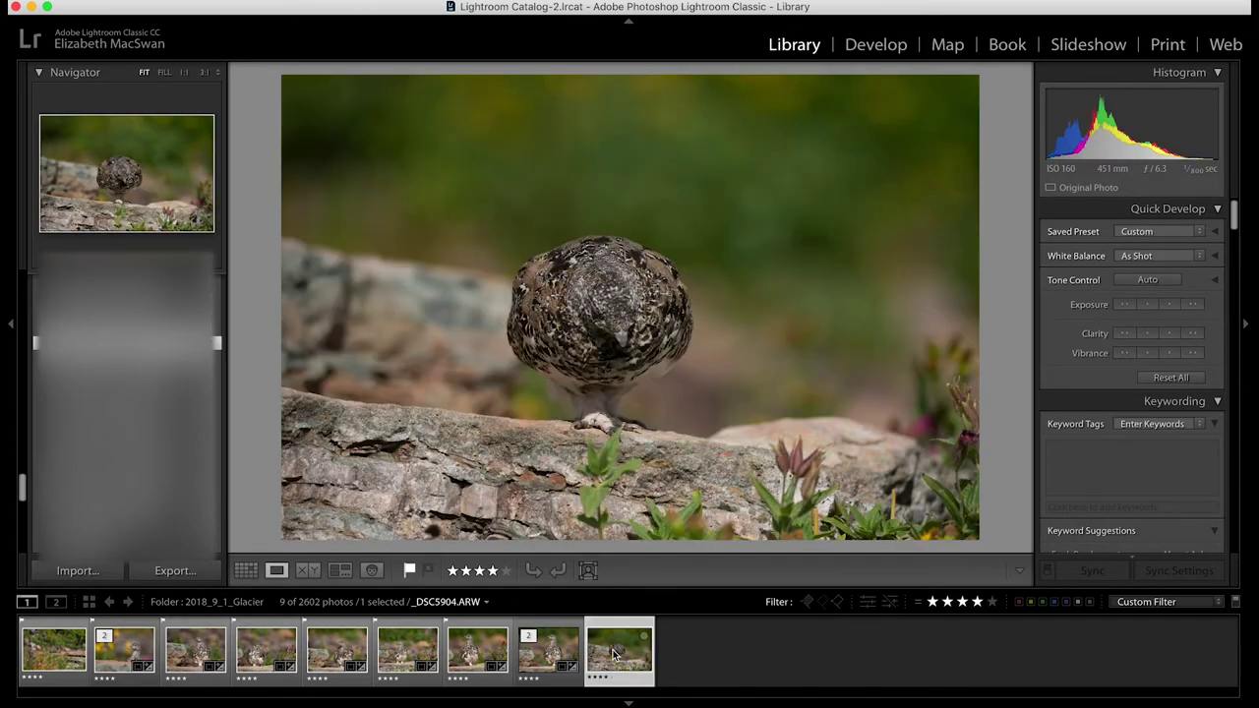